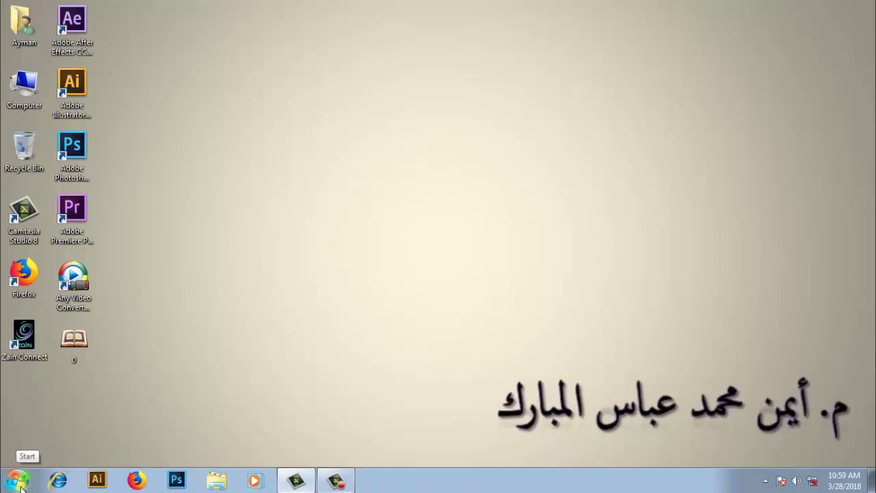
- View the programs and system shortcuts in the Start menu, close it and check the running programs on the taskbar
{"action": "left_click", "coordinate": [18, 487]}
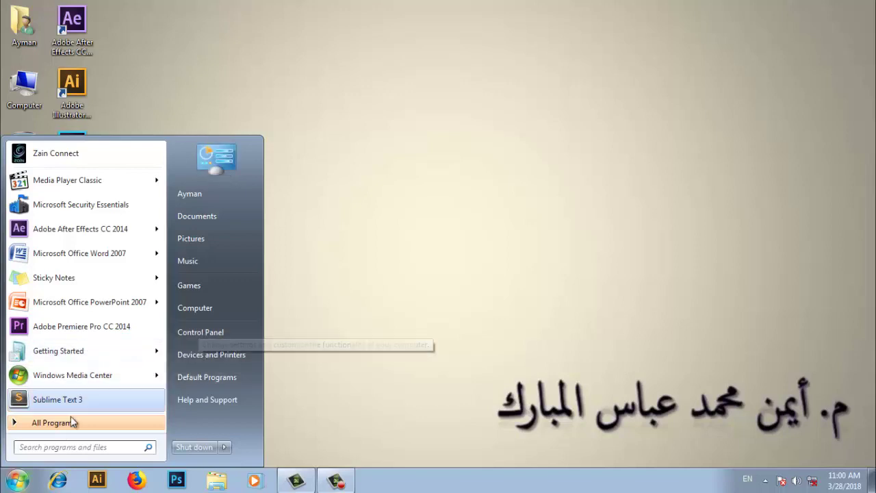
{"action": "left_click", "coordinate": [17, 482]}
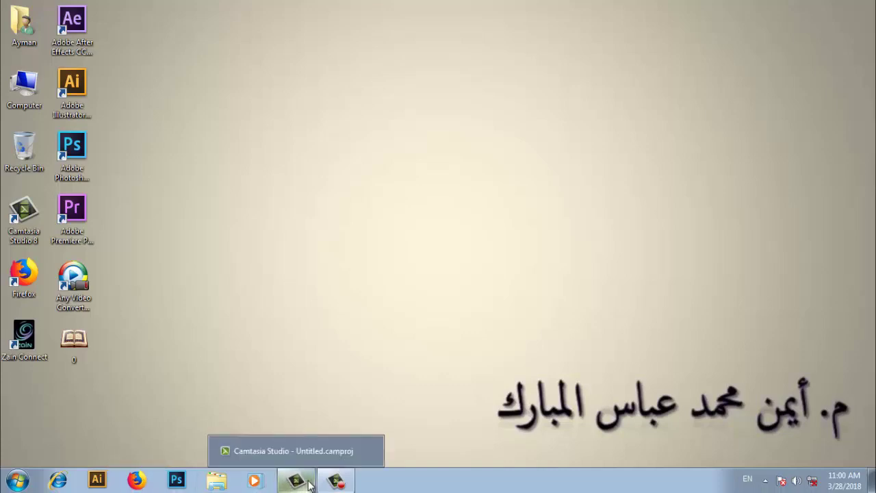
{"action": "mouse_move", "coordinate": [335, 482]}
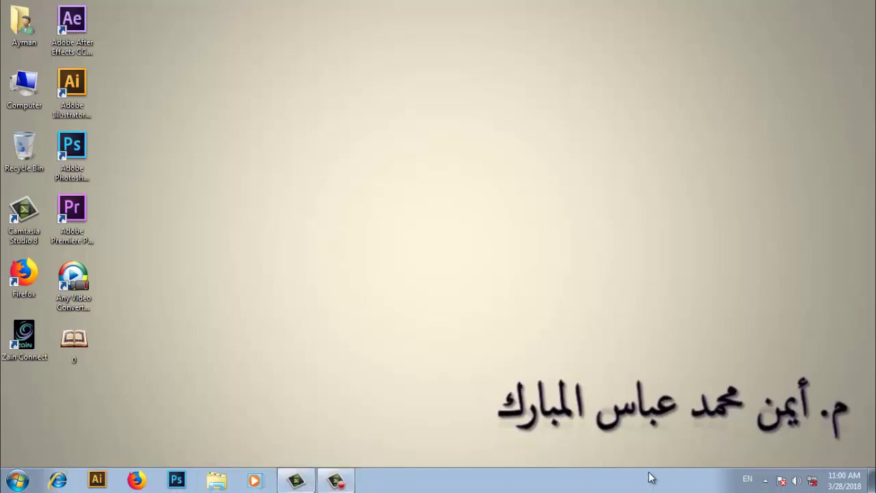
- View the hidden notification icons and the Action Center messages, and dismiss them
{"action": "left_click", "coordinate": [764, 478]}
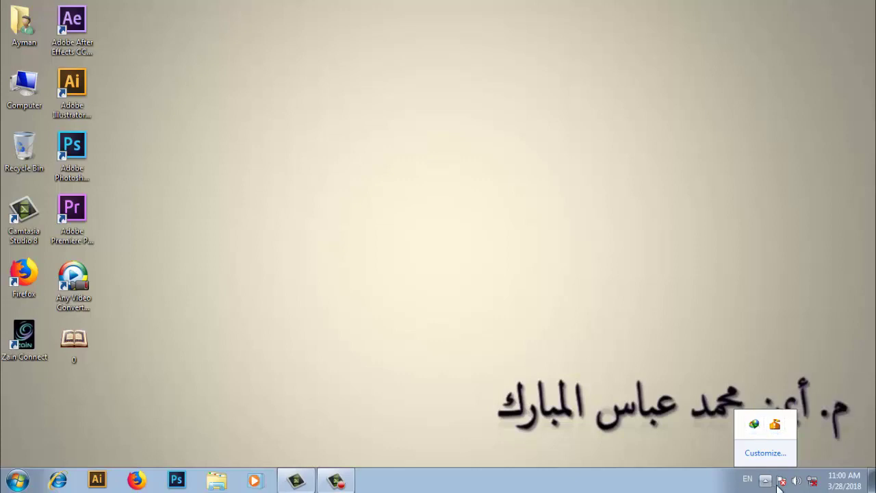
{"action": "left_click", "coordinate": [781, 481]}
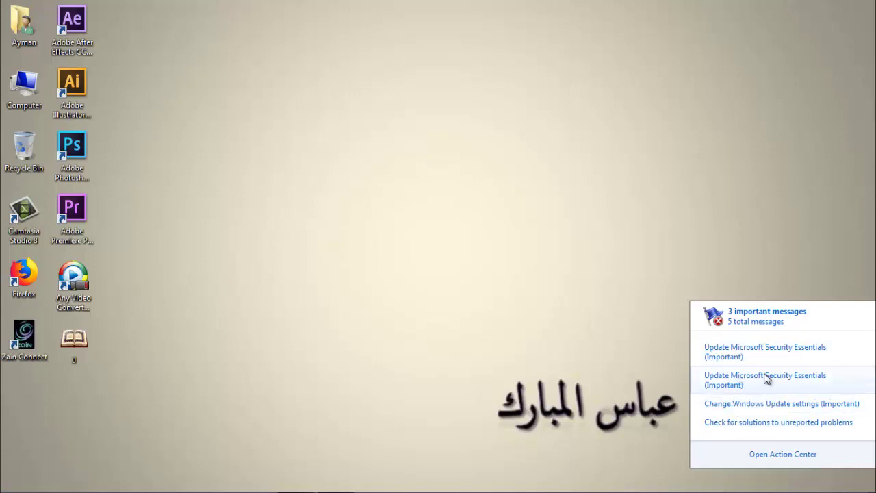
{"action": "left_click", "coordinate": [799, 482]}
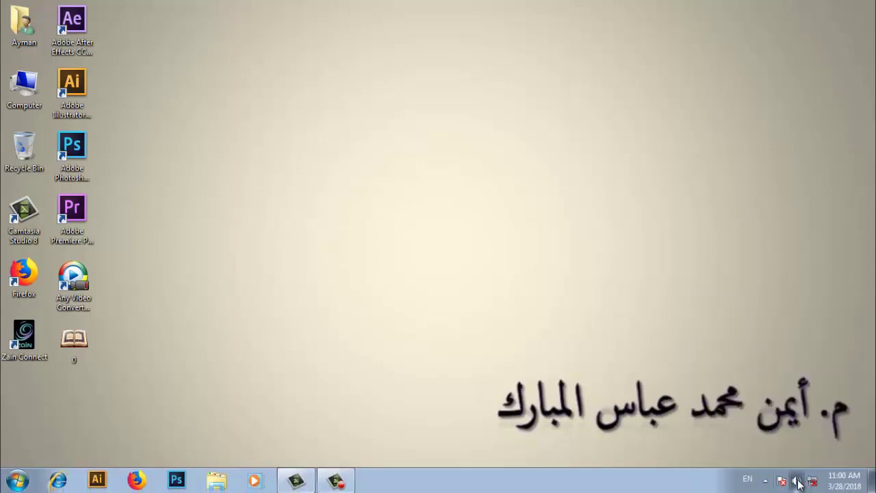
- Raise the headphone volume slightly and view the network connection status
{"action": "left_click", "coordinate": [799, 483]}
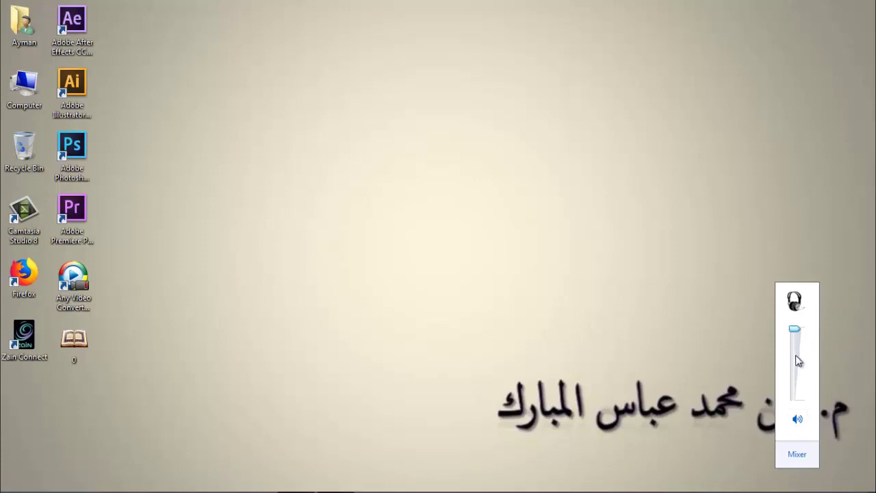
{"action": "left_click_drag", "start_coordinate": [795, 330], "coordinate": [795, 327]}
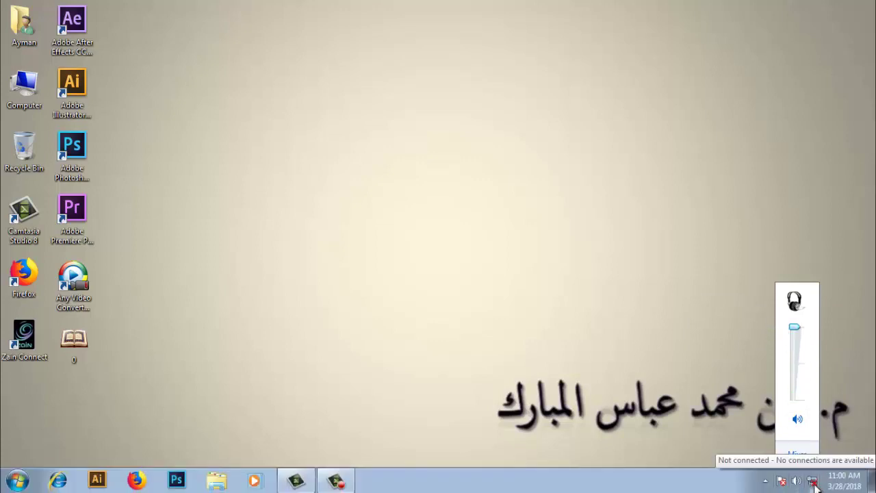
{"action": "left_click", "coordinate": [813, 482]}
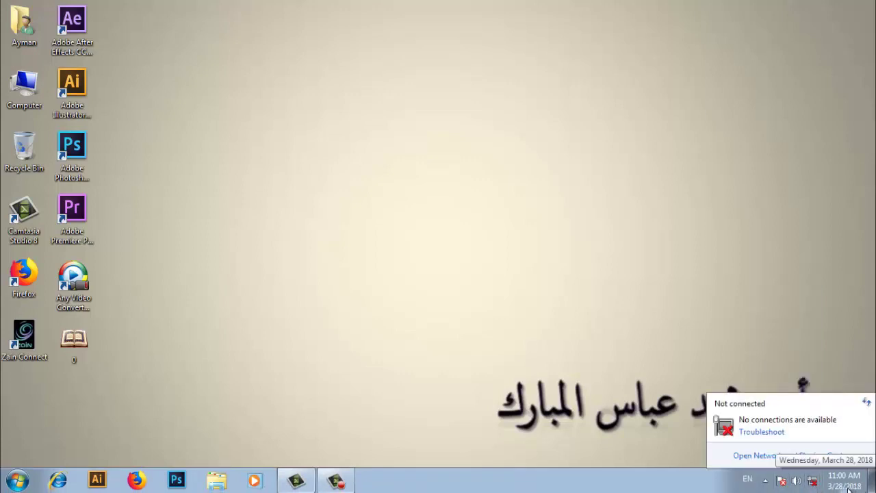
{"action": "left_click", "coordinate": [692, 328]}
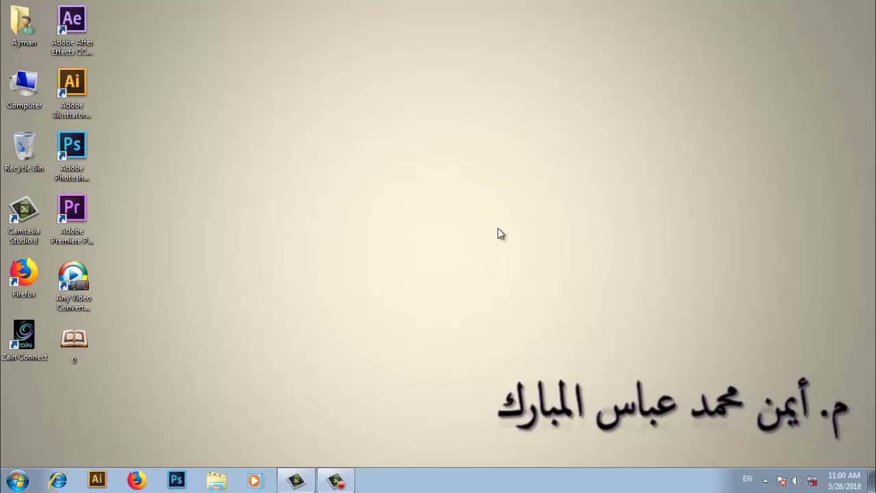
- View the options available for an empty area of the desktop and dismiss them
{"action": "right_click", "coordinate": [522, 152]}
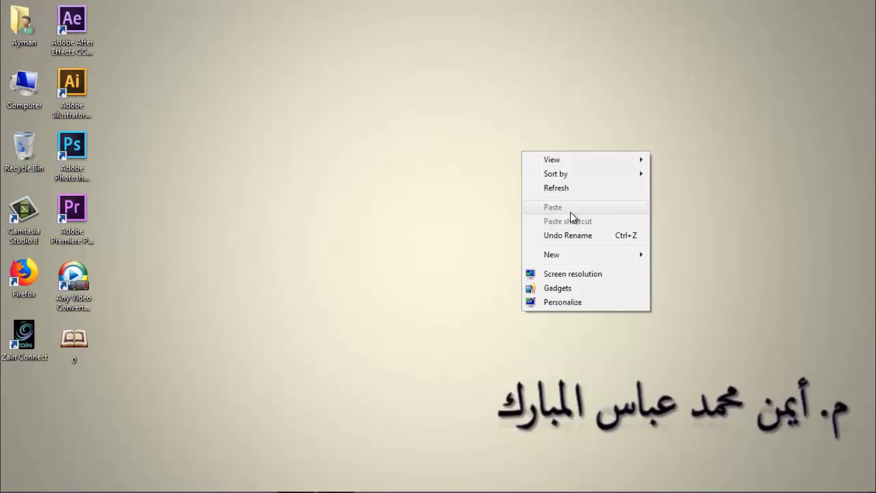
{"action": "mouse_move", "coordinate": [620, 159]}
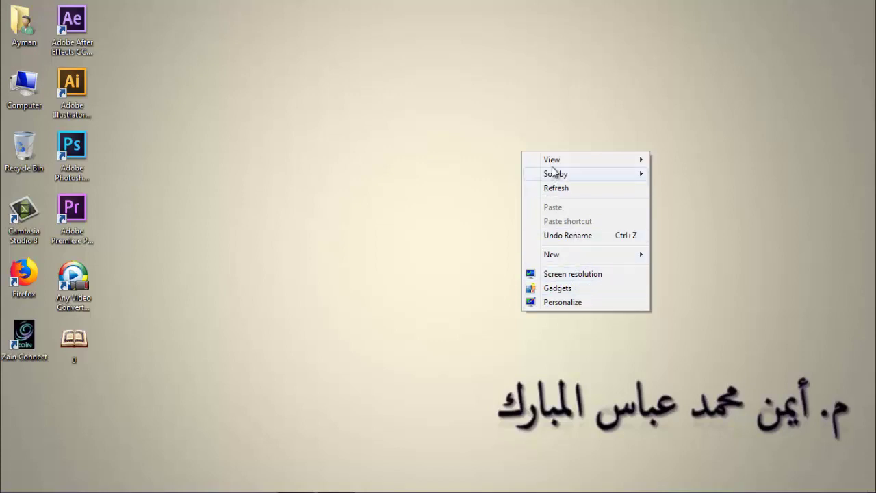
{"action": "left_click", "coordinate": [481, 141]}
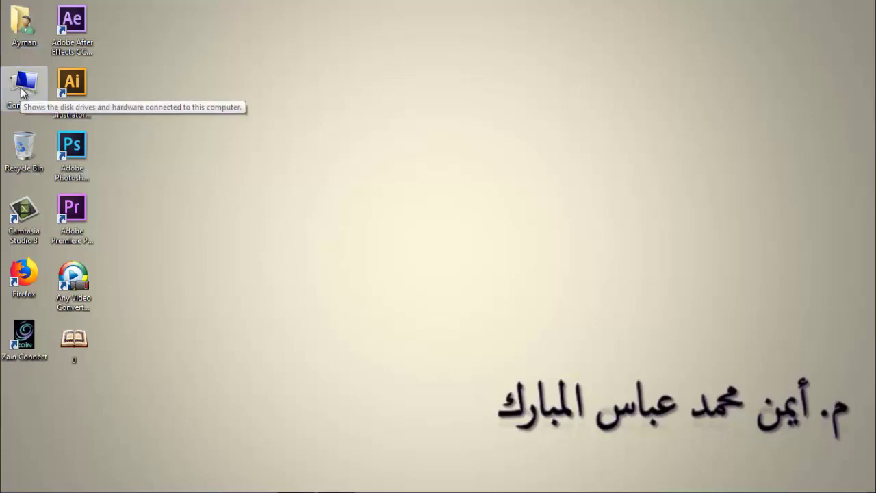
- Open the user's personal folder with its Open command and close the window, two times in a row
{"action": "right_click", "coordinate": [19, 27]}
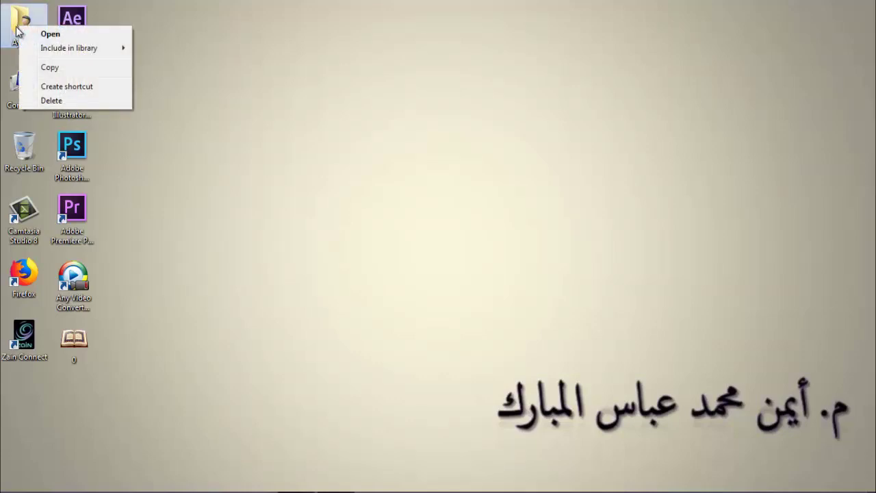
{"action": "left_click", "coordinate": [63, 35]}
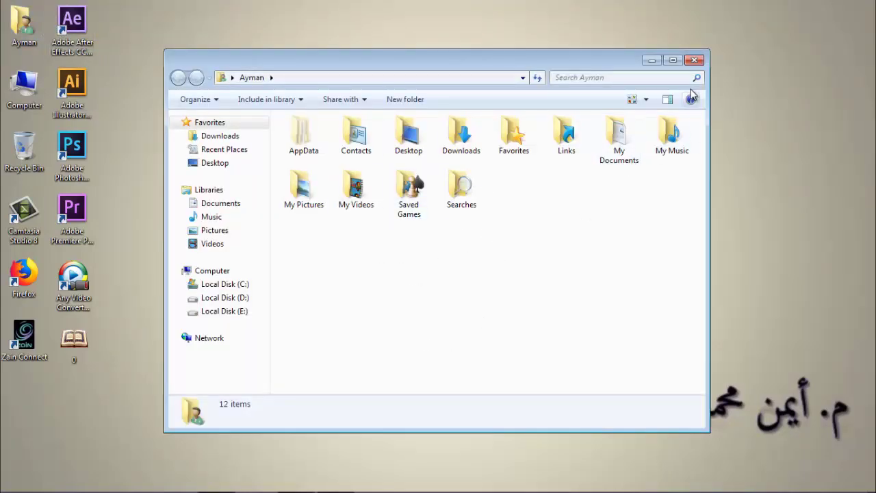
{"action": "left_click", "coordinate": [701, 61]}
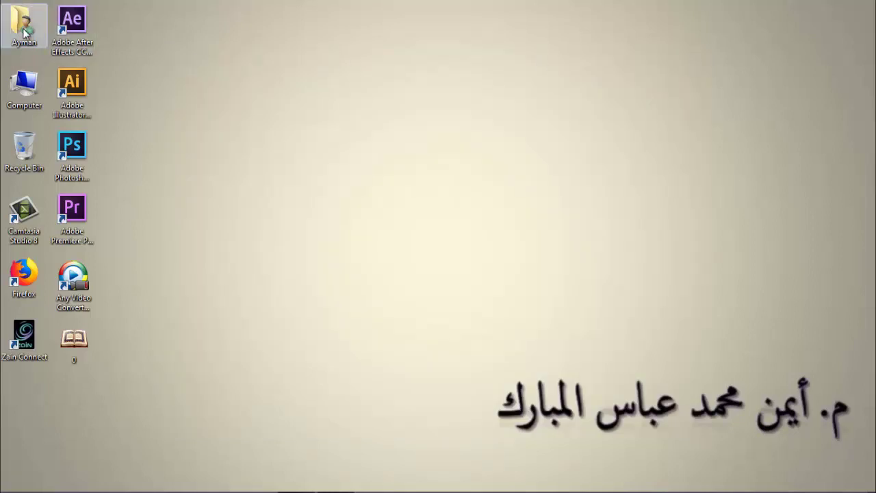
{"action": "right_click", "coordinate": [25, 32]}
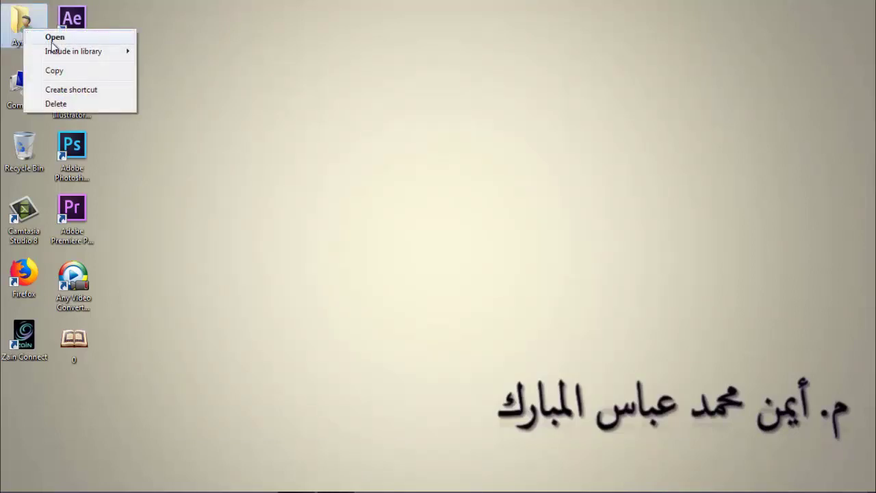
{"action": "left_click", "coordinate": [53, 39]}
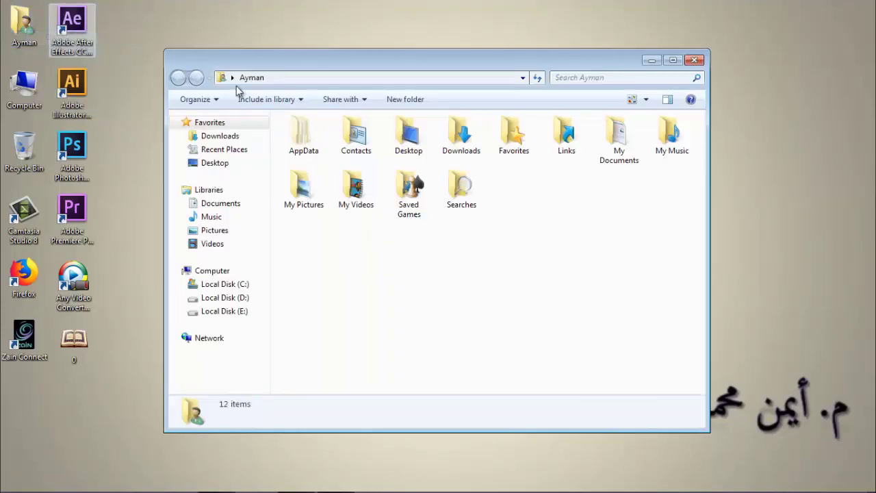
{"action": "left_click", "coordinate": [695, 61]}
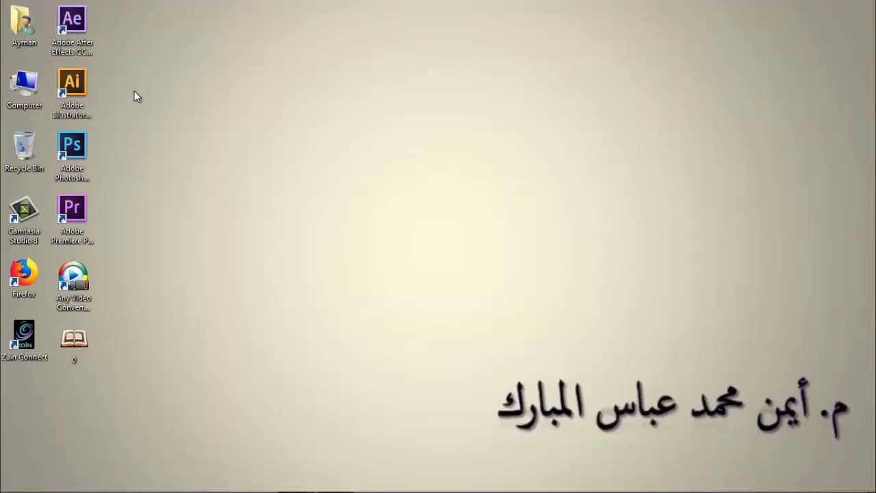
- Open and close the user's personal folder directly from its desktop icon twice, moving its window slightly downward the second time
{"action": "double_click", "coordinate": [20, 25]}
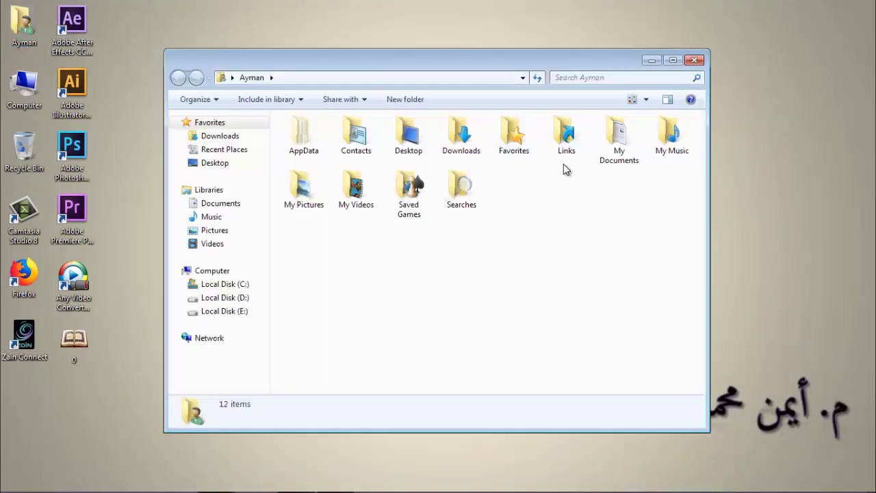
{"action": "left_click", "coordinate": [694, 61]}
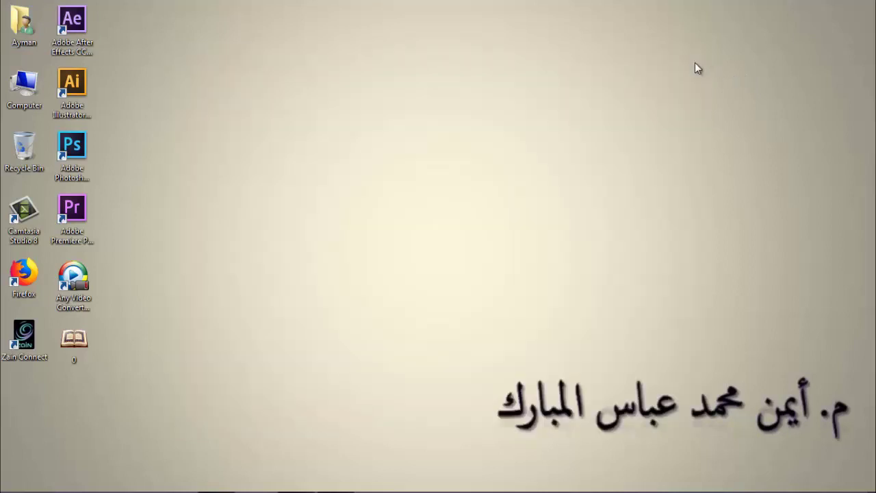
{"action": "double_click", "coordinate": [25, 24]}
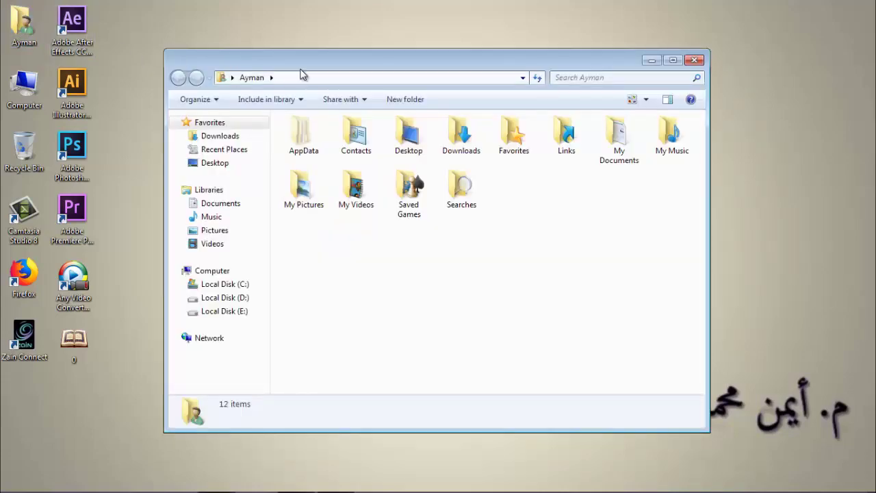
{"action": "left_click_drag", "start_coordinate": [306, 60], "coordinate": [309, 78]}
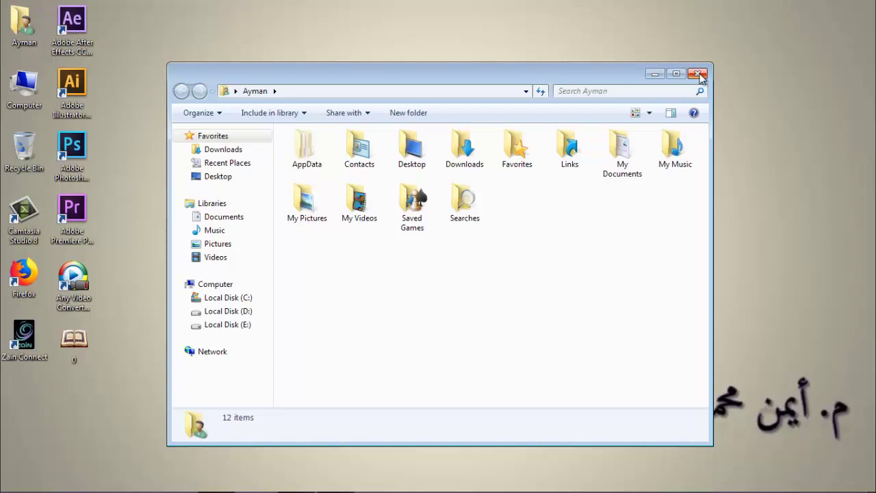
{"action": "left_click", "coordinate": [698, 74]}
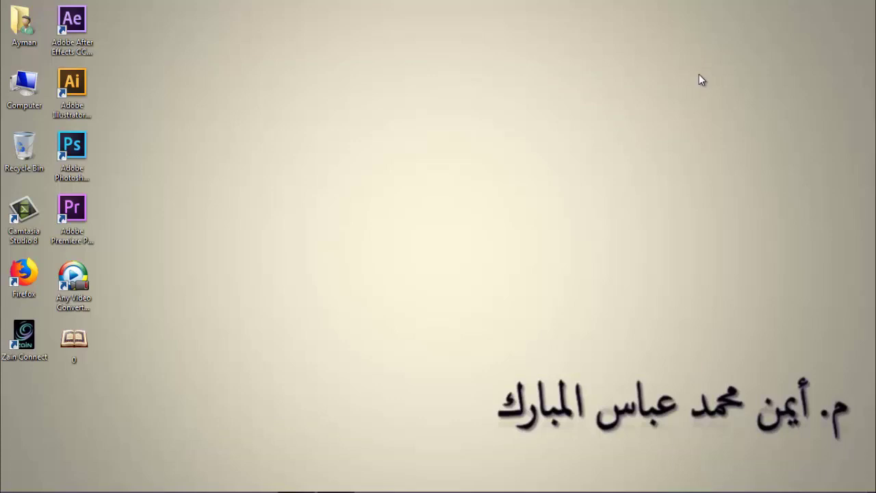
- Open the user's personal folder, maximize its window and restore it to its previous size
{"action": "left_click", "coordinate": [21, 28]}
{"action": "double_click", "coordinate": [21, 27]}
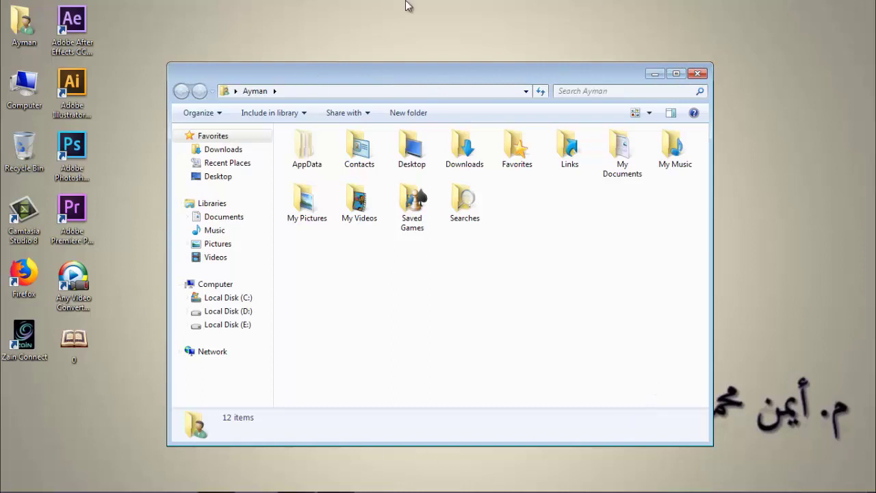
{"action": "left_click", "coordinate": [677, 74]}
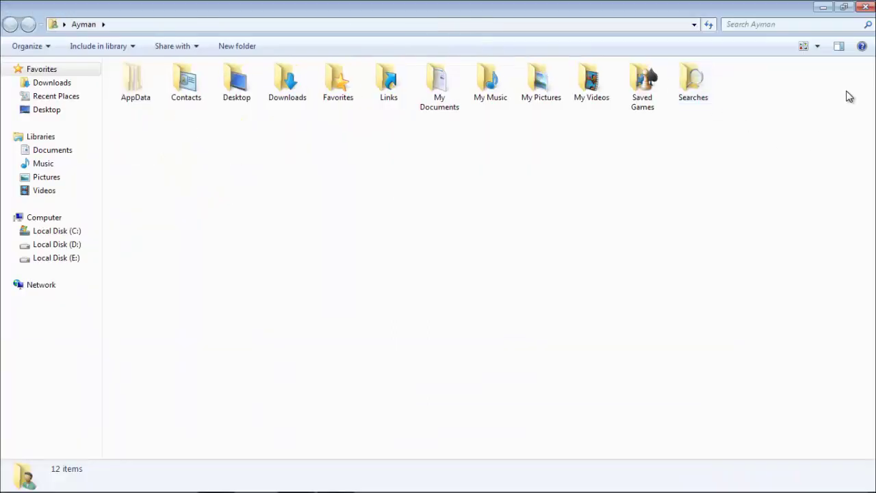
{"action": "left_click", "coordinate": [843, 8]}
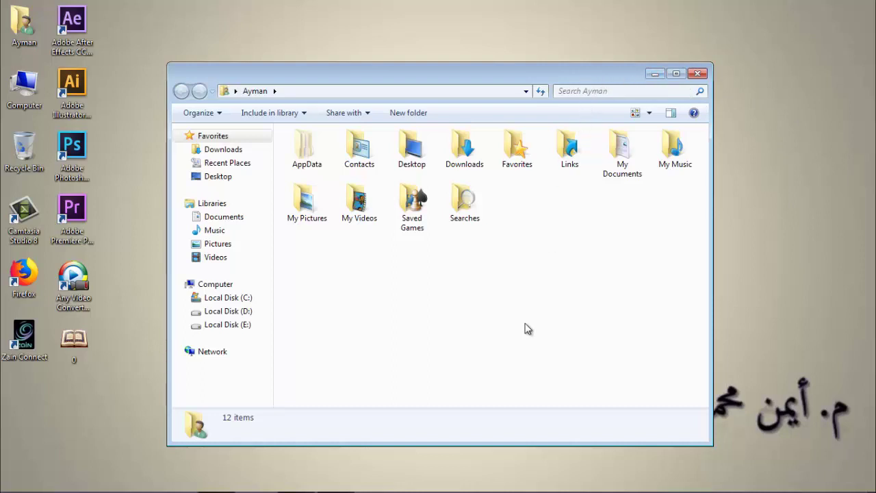
- Minimize the personal folder's window and bring it back onto the desktop
{"action": "mouse_move", "coordinate": [527, 491]}
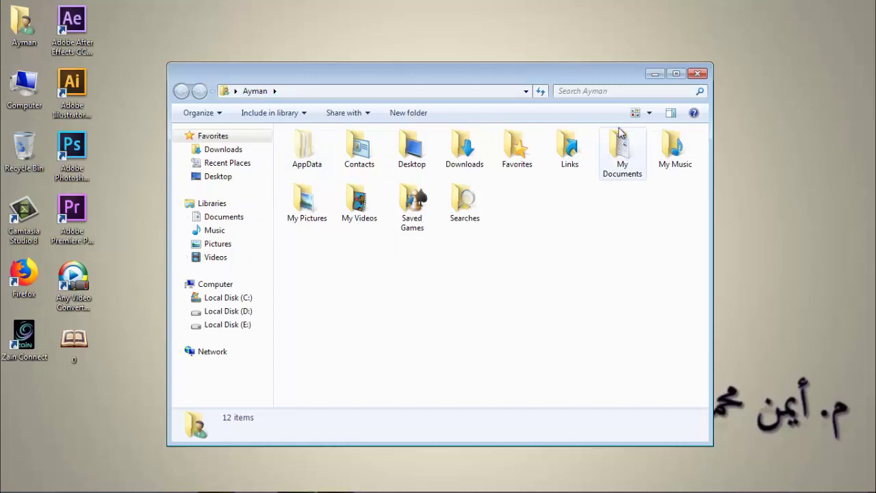
{"action": "left_click", "coordinate": [654, 75]}
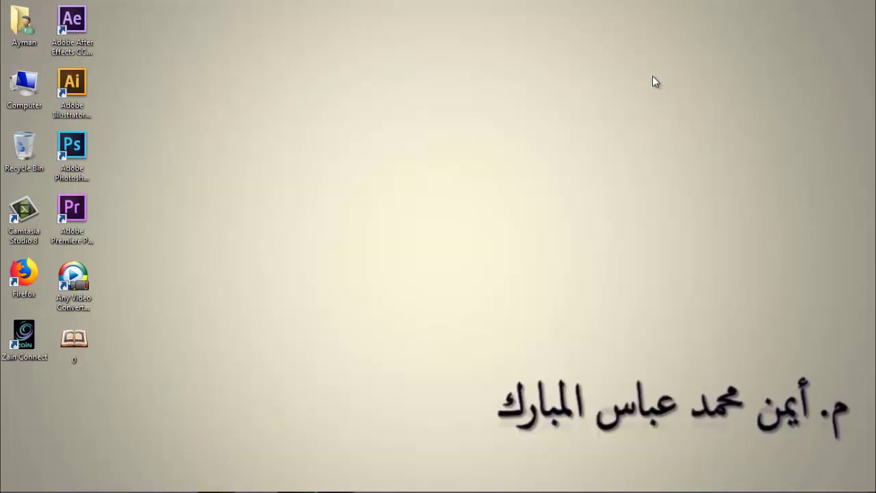
{"action": "mouse_move", "coordinate": [337, 488]}
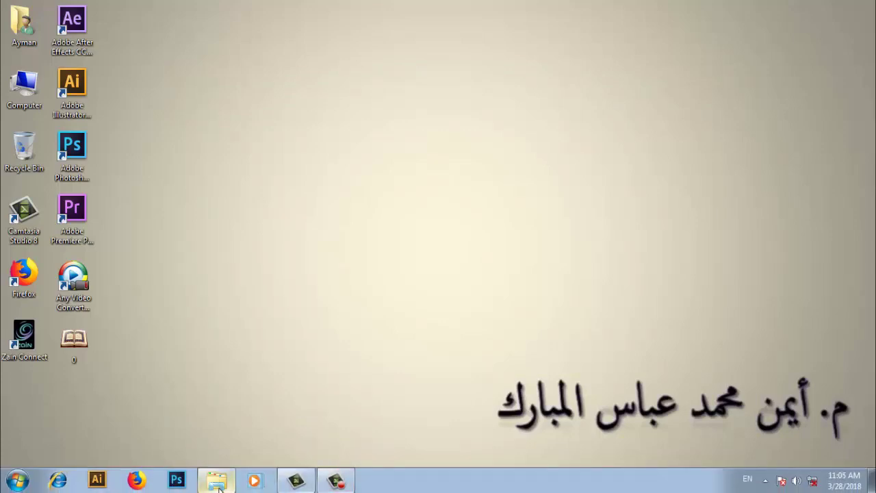
{"action": "left_click", "coordinate": [218, 487]}
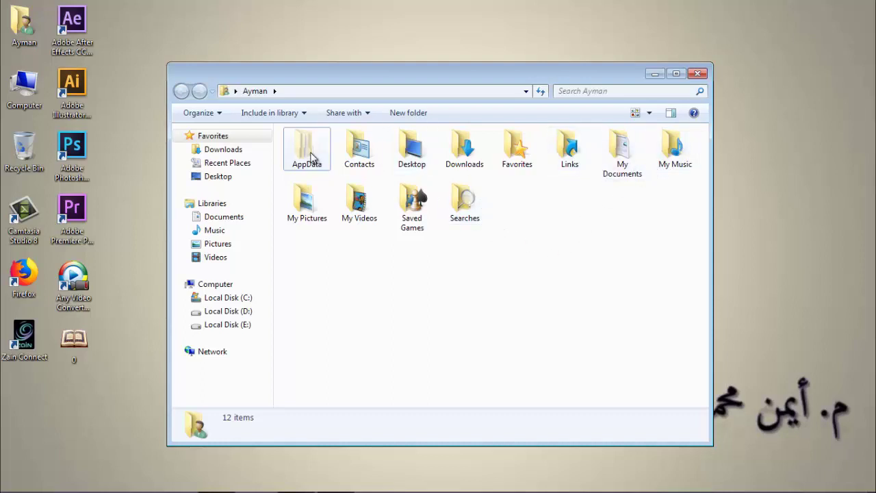
- Open the Downloads folder with its Open command and browse the files inside it
{"action": "right_click", "coordinate": [465, 152]}
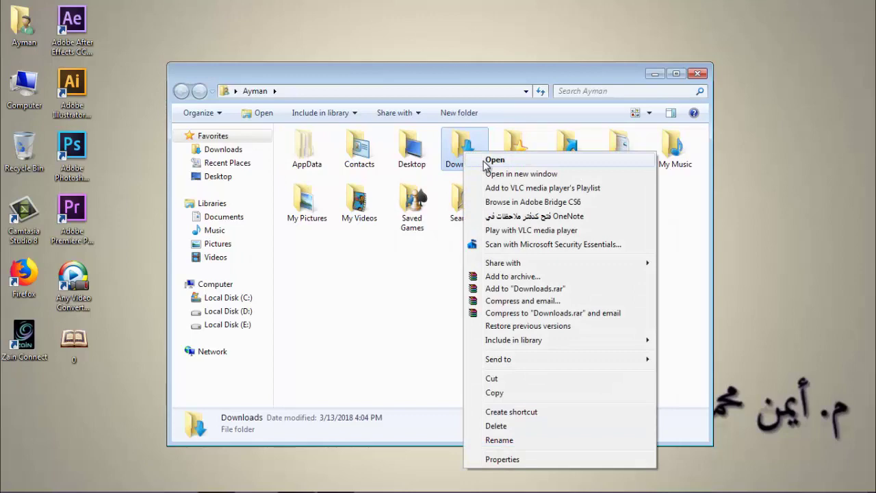
{"action": "left_click", "coordinate": [486, 161]}
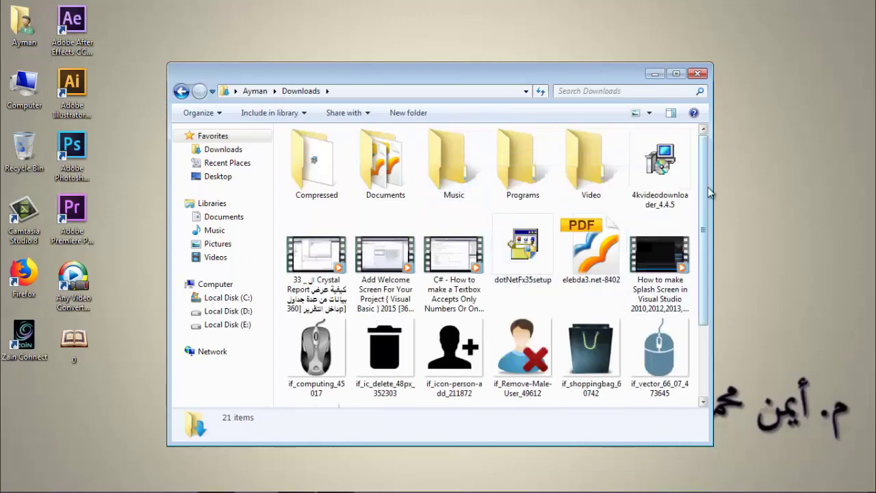
{"action": "left_click_drag", "start_coordinate": [703, 174], "coordinate": [714, 269]}
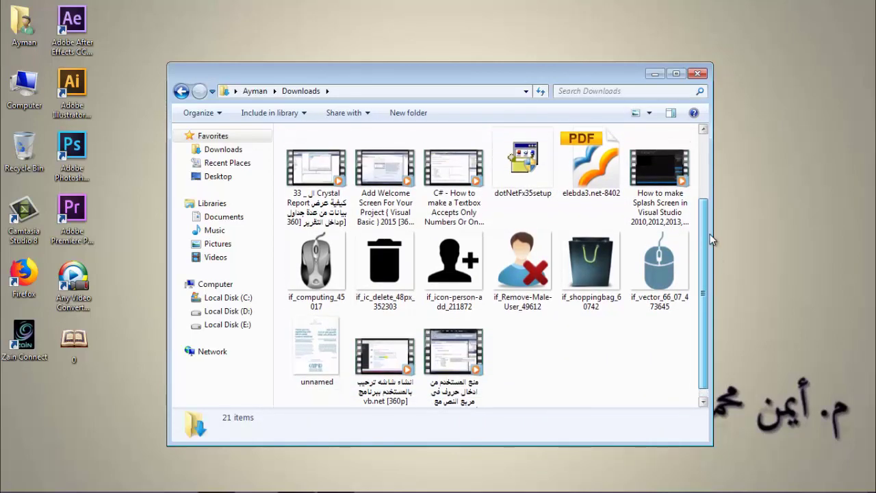
{"action": "left_click_drag", "start_coordinate": [712, 239], "coordinate": [711, 202]}
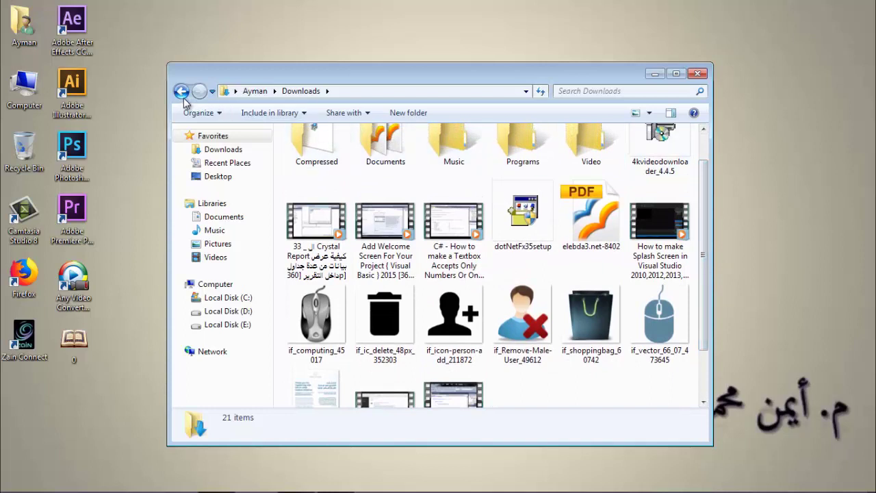
- Return from Downloads to the user's personal folder and open My Documents with its Open command
{"action": "left_click", "coordinate": [182, 91]}
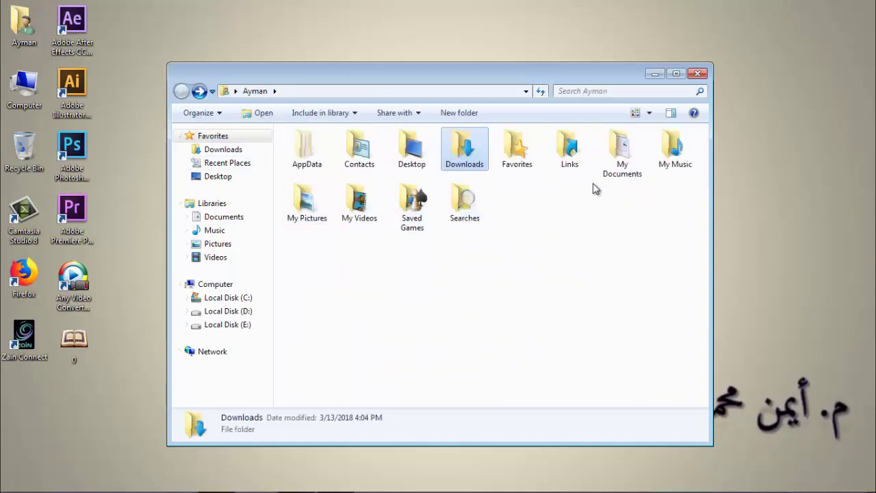
{"action": "left_click", "coordinate": [630, 155]}
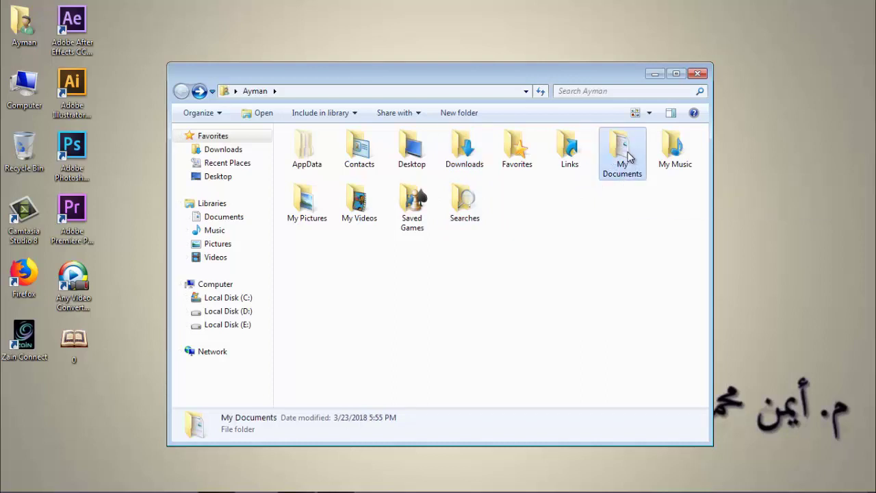
{"action": "right_click", "coordinate": [623, 148]}
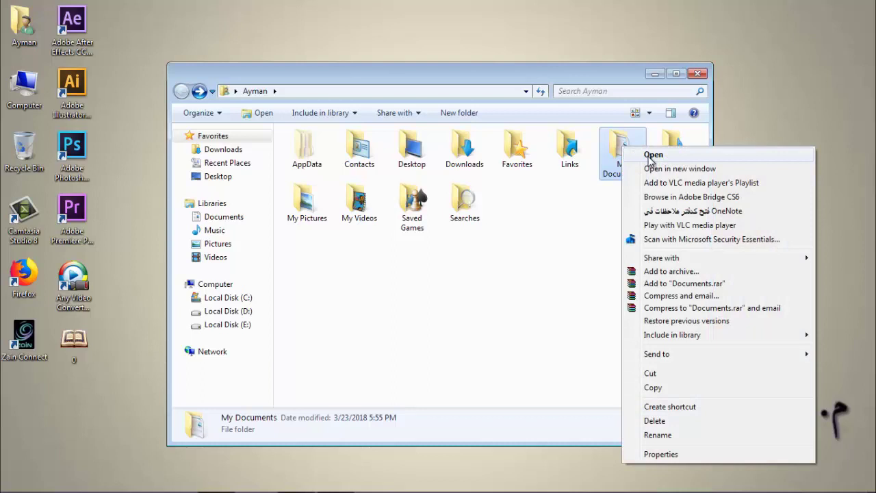
{"action": "left_click", "coordinate": [650, 156]}
- Select the Adobe, Any Video Converter Ultimate and Camtasia Studio folders in turn, go back to the personal folder and close its window
{"action": "left_click", "coordinate": [364, 155]}
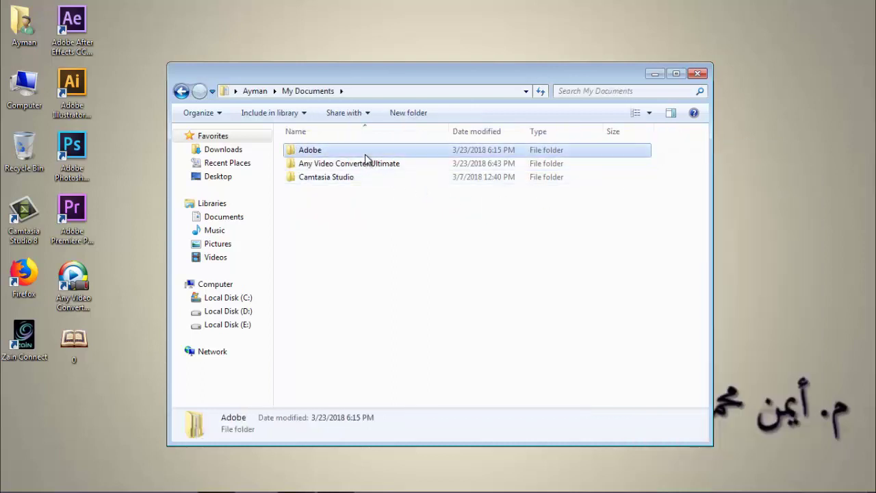
{"action": "left_click", "coordinate": [358, 164]}
{"action": "left_click", "coordinate": [348, 176]}
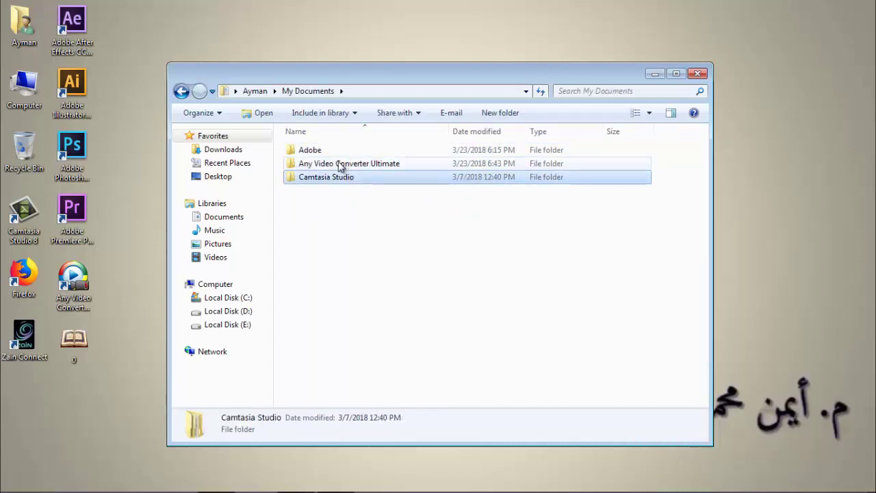
{"action": "left_click", "coordinate": [322, 164]}
{"action": "left_click", "coordinate": [309, 152]}
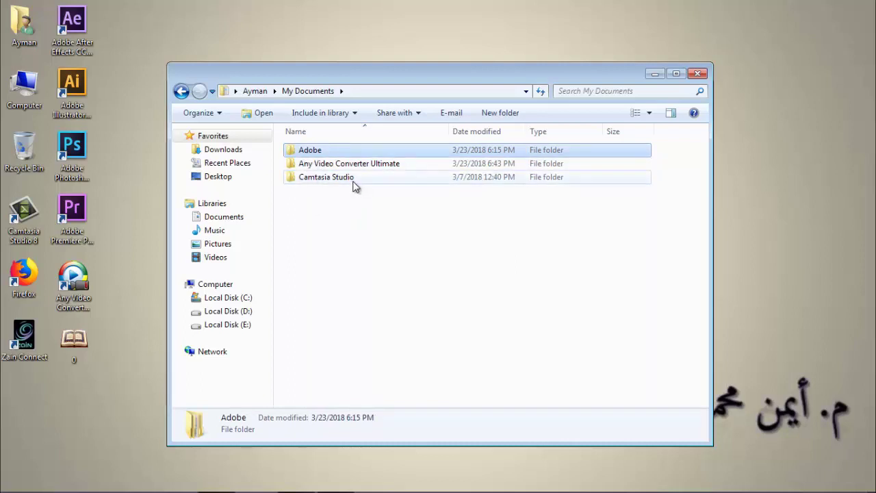
{"action": "left_click", "coordinate": [182, 91]}
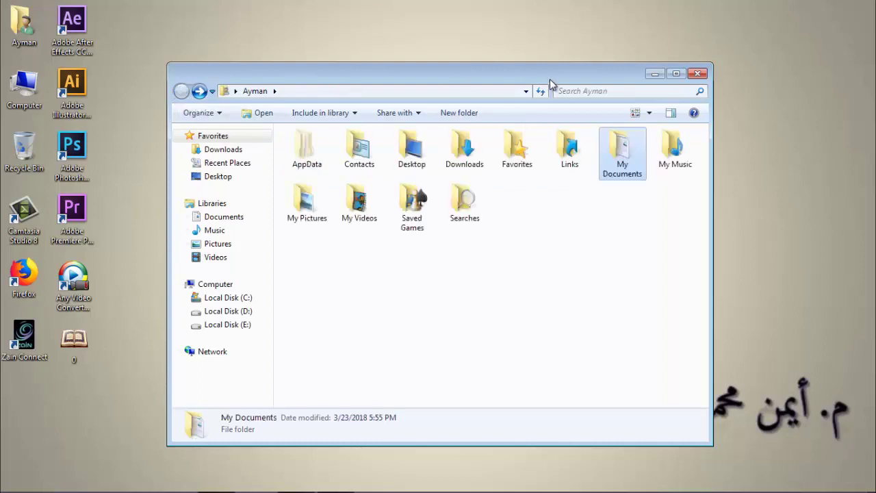
{"action": "left_click", "coordinate": [696, 73]}
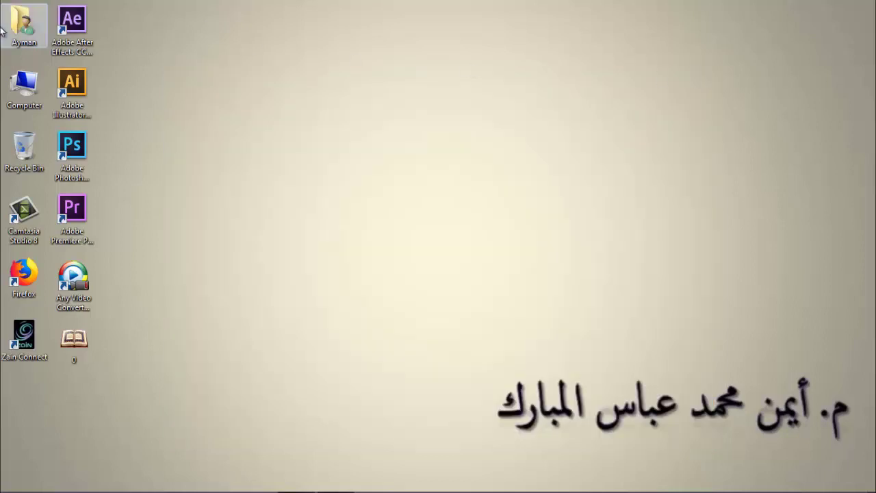
- Open Computer from its desktop icon with the Open command and maximize its window
{"action": "right_click", "coordinate": [23, 83]}
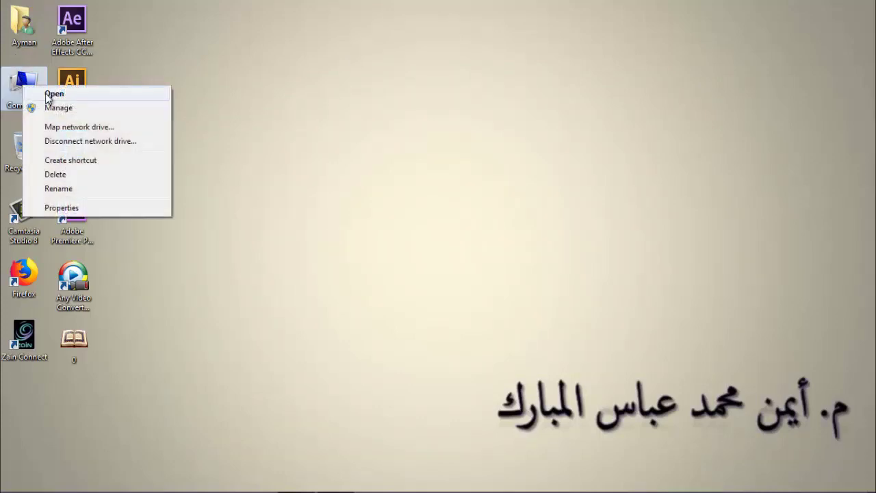
{"action": "left_click", "coordinate": [47, 93]}
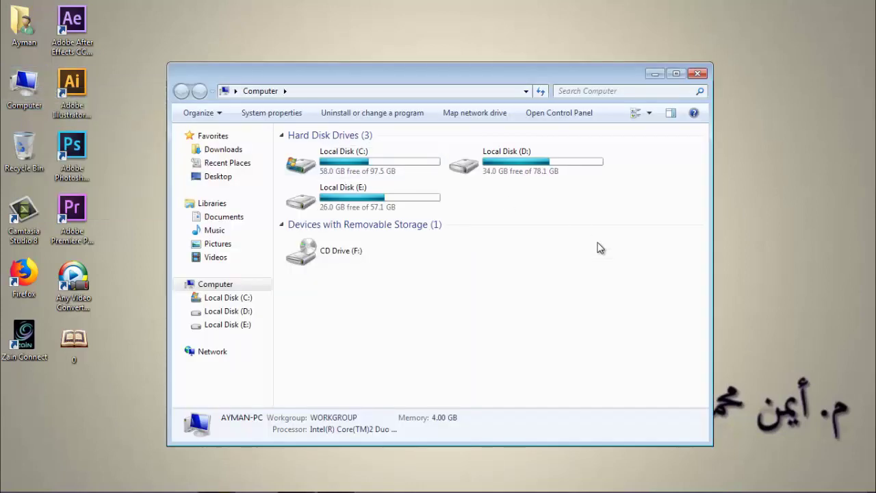
{"action": "left_click", "coordinate": [676, 73]}
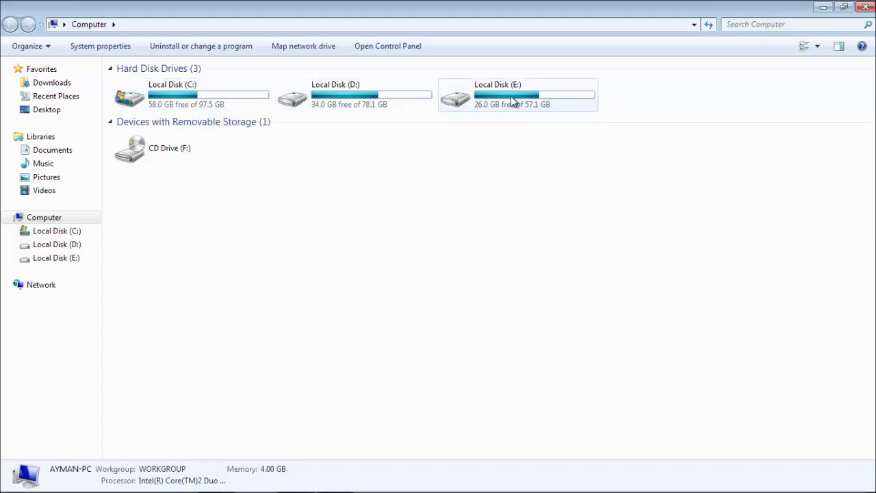
- Open Local Disk (D:) with its Open command to view its contents, return to Computer and close the window
{"action": "right_click", "coordinate": [342, 91]}
{"action": "left_click", "coordinate": [362, 104]}
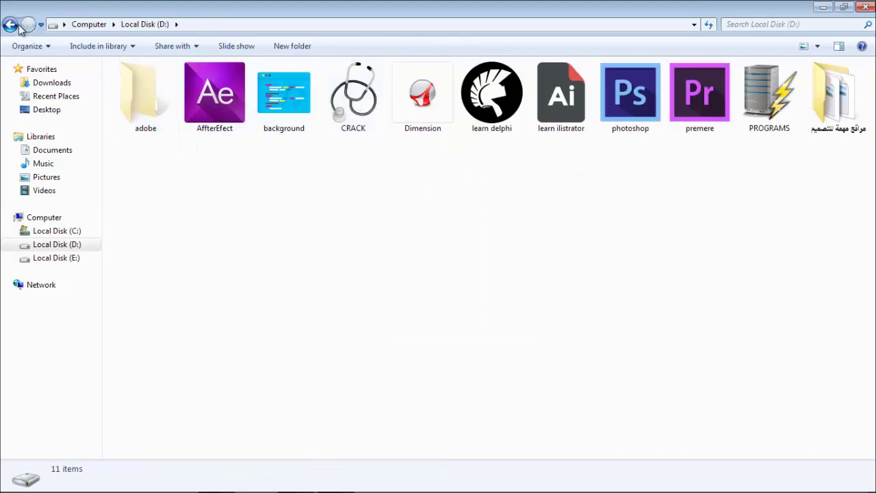
{"action": "left_click", "coordinate": [11, 26]}
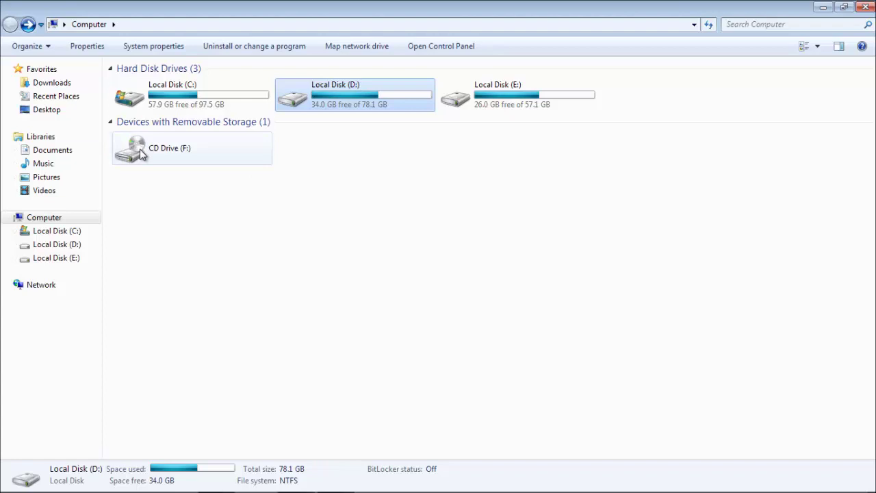
{"action": "left_click", "coordinate": [865, 8]}
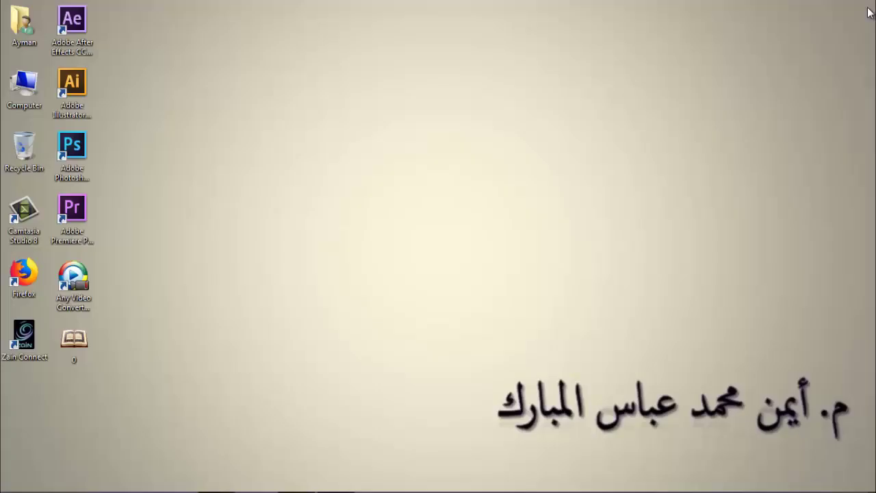
- Open the Recycle Bin from the desktop with its Open command, view its contents and close the window
{"action": "right_click", "coordinate": [30, 151]}
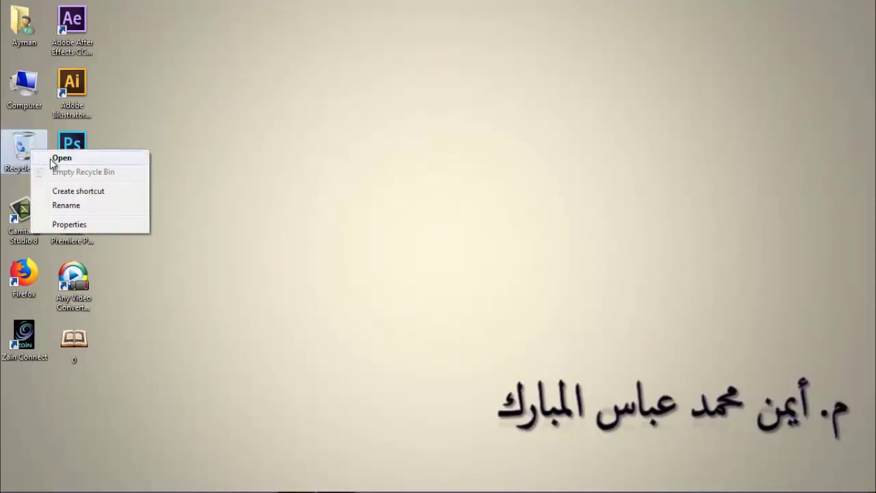
{"action": "left_click", "coordinate": [52, 160]}
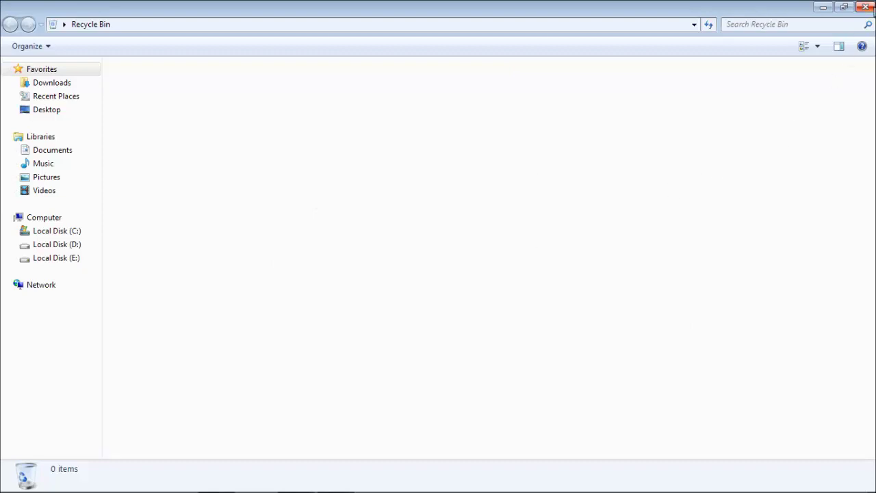
{"action": "left_click", "coordinate": [872, 6]}
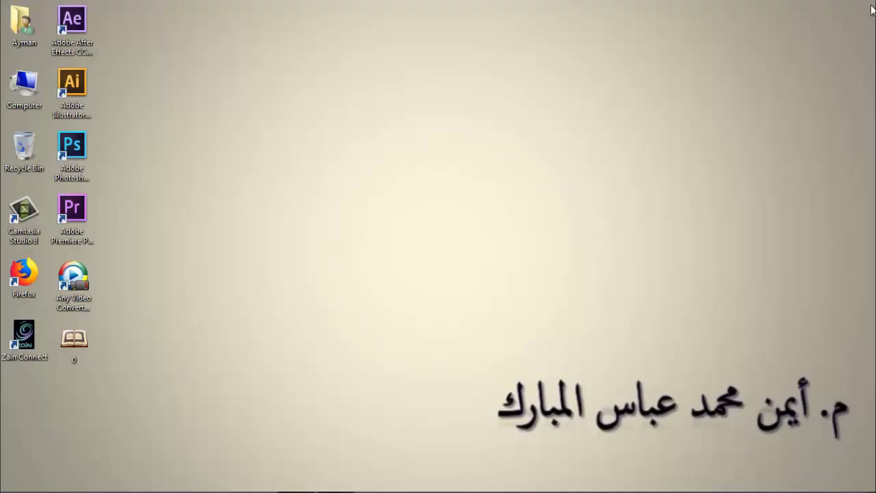